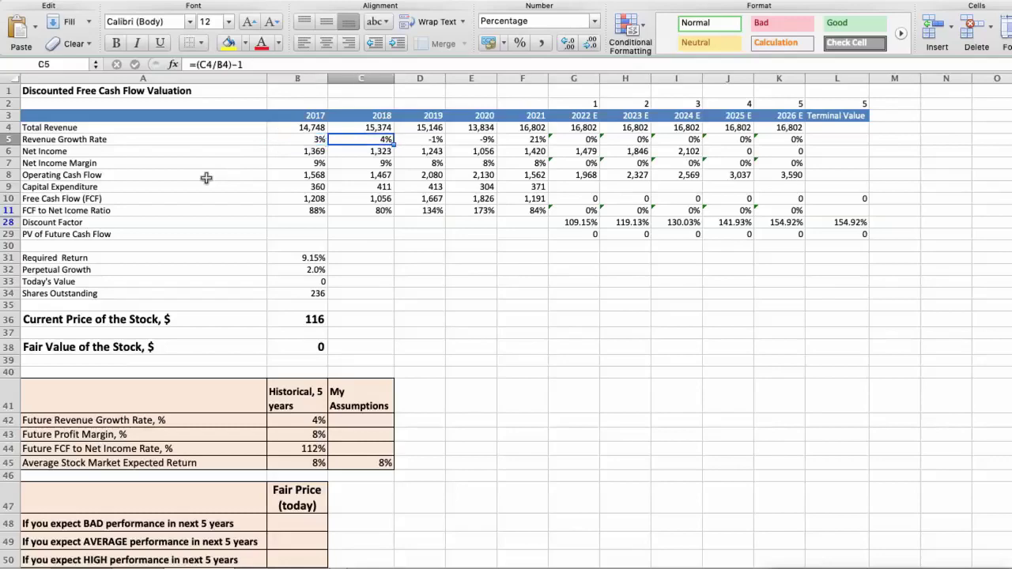
# Examine the historical average revenue growth formula, the 2017–2021 net income margins and the average profit margin formula.
pyautogui.click(281, 419)
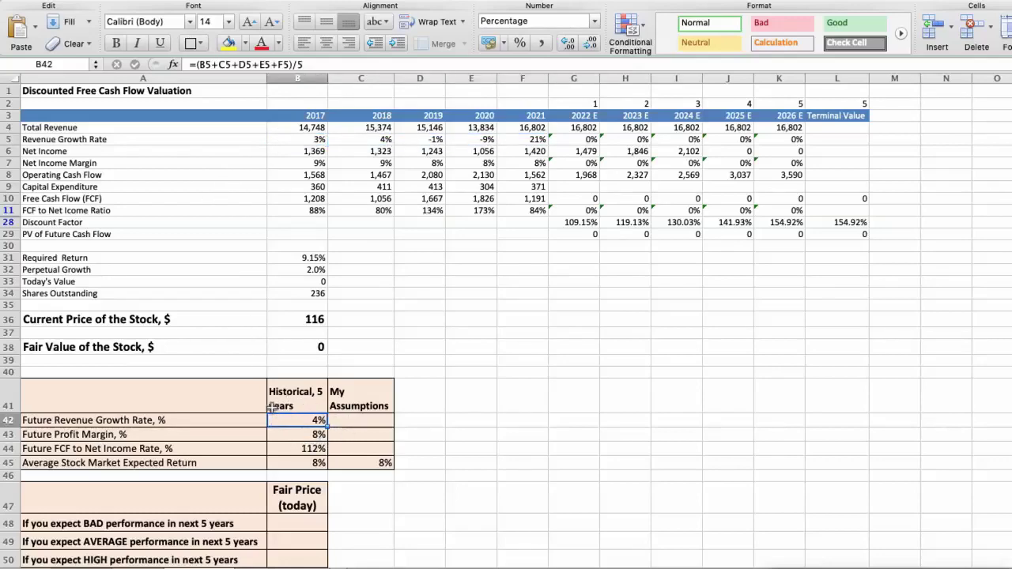
pyautogui.click(289, 164)
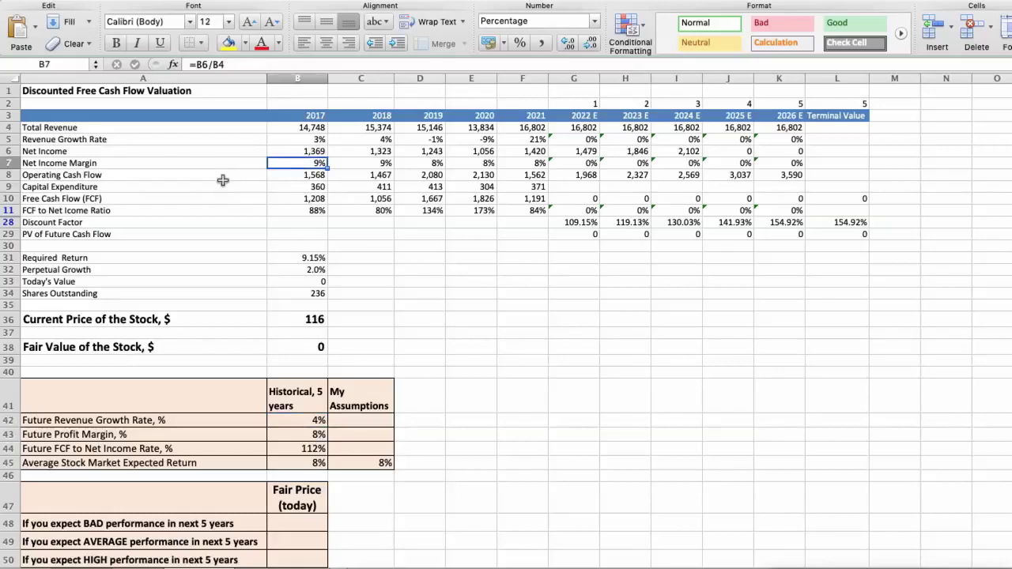
pyautogui.press('Right')
pyautogui.press('Right')
pyautogui.press('Right')
pyautogui.press('Right')
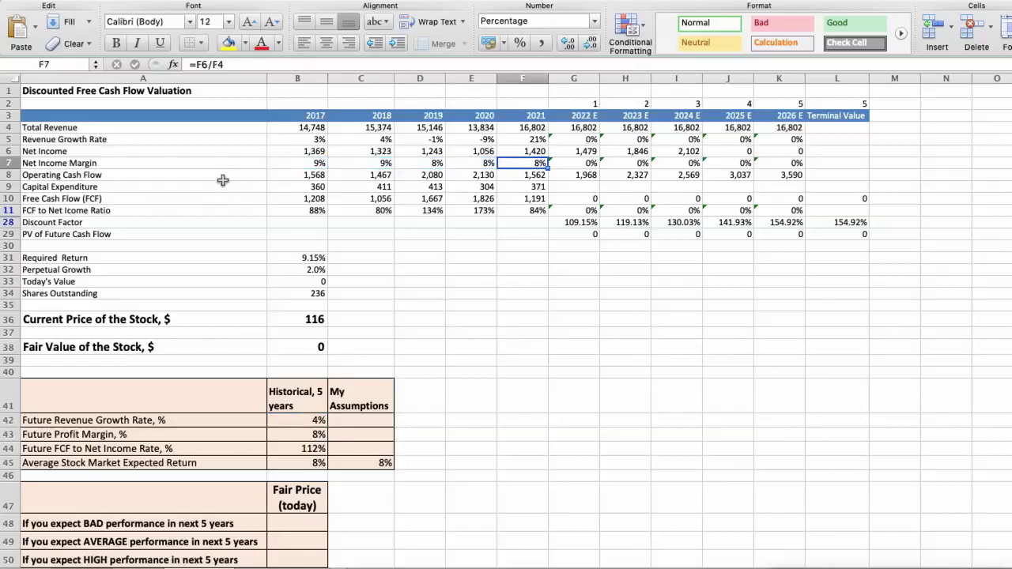
pyautogui.click(287, 433)
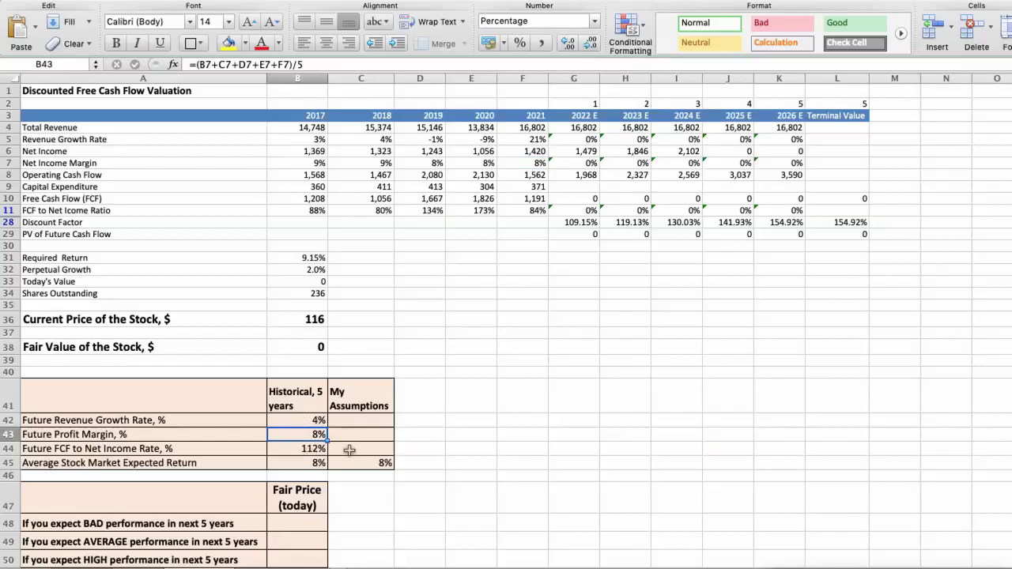
# Examine the 2017–2021 FCF to net income ratios, their five-year average formula and the historical average stock market return.
pyautogui.click(287, 208)
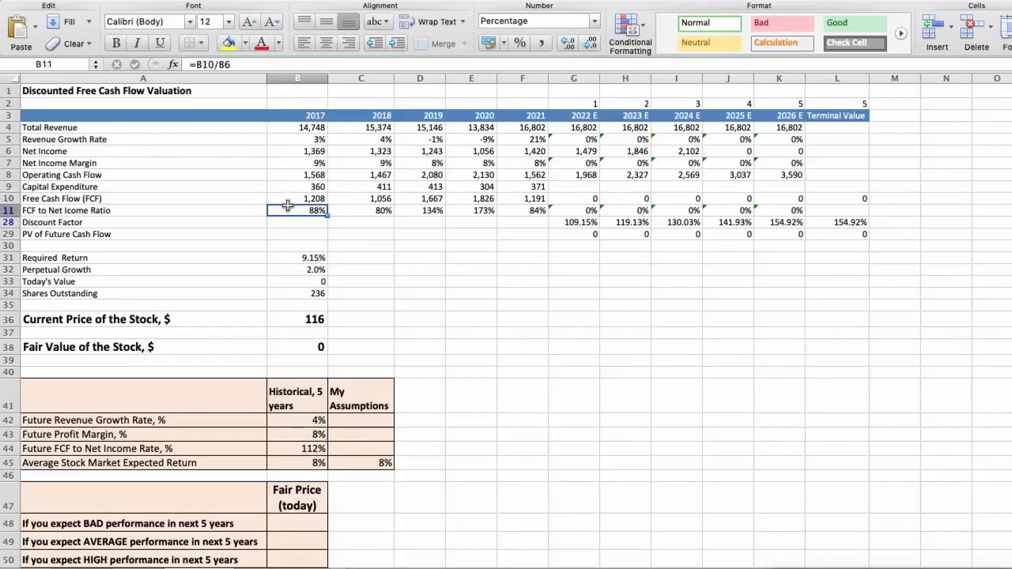
pyautogui.press('Right')
pyautogui.press('Right')
pyautogui.press('Right')
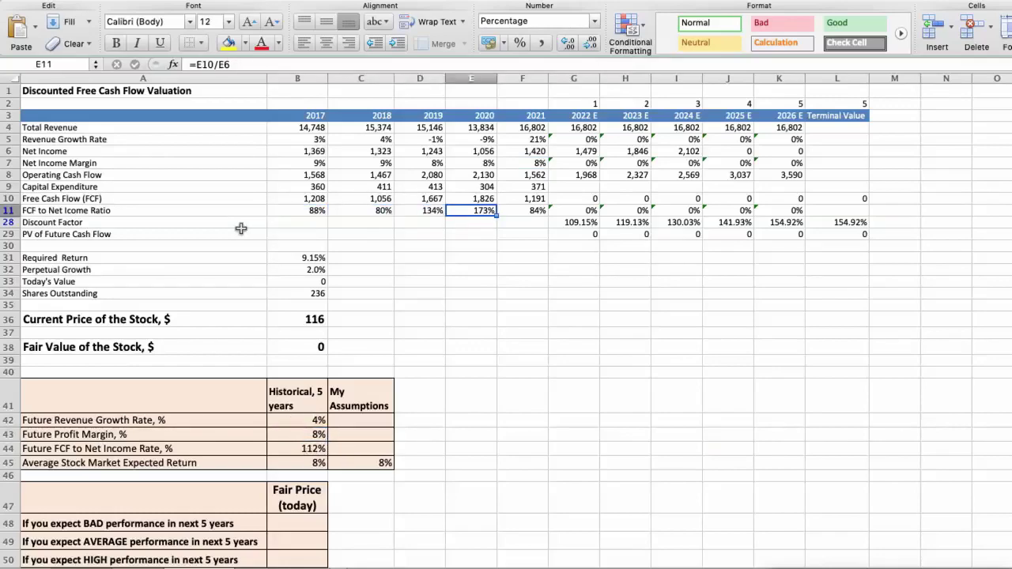
pyautogui.press('Right')
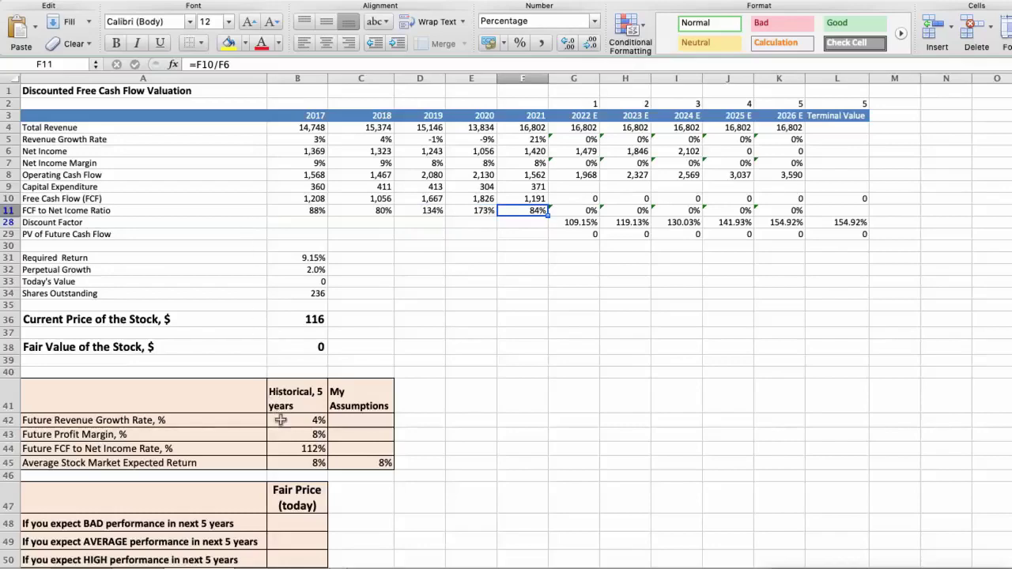
pyautogui.click(279, 448)
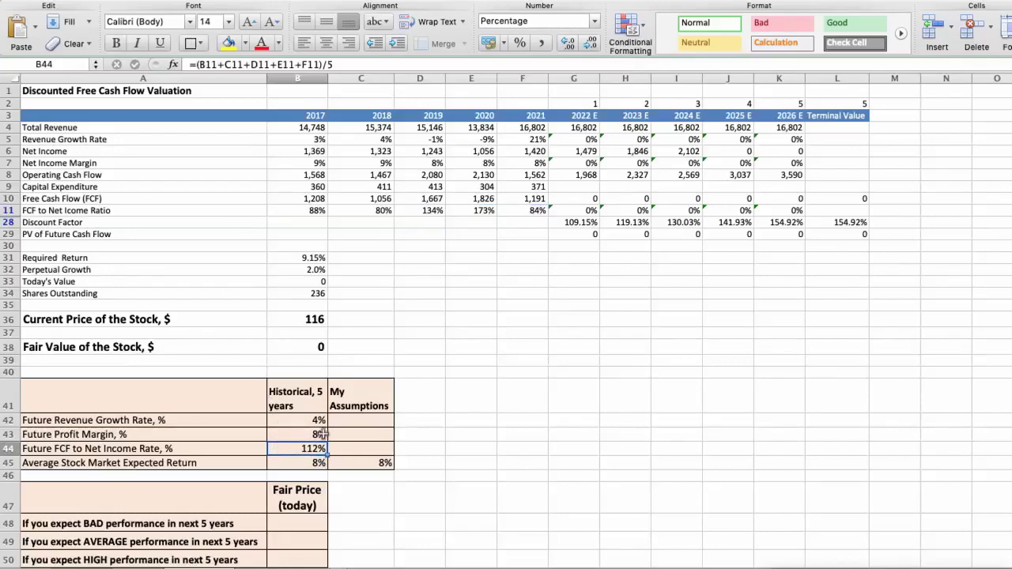
pyautogui.click(286, 463)
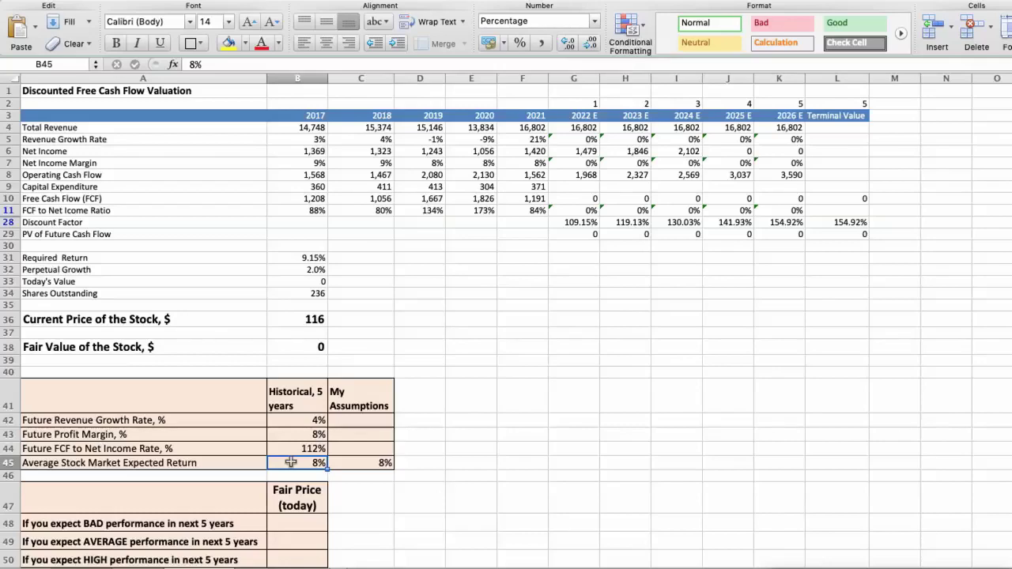
# Fill in My Assumptions with 4% revenue growth, 8% profit margin and 80% FCF to net income rate.
pyautogui.click(347, 421)
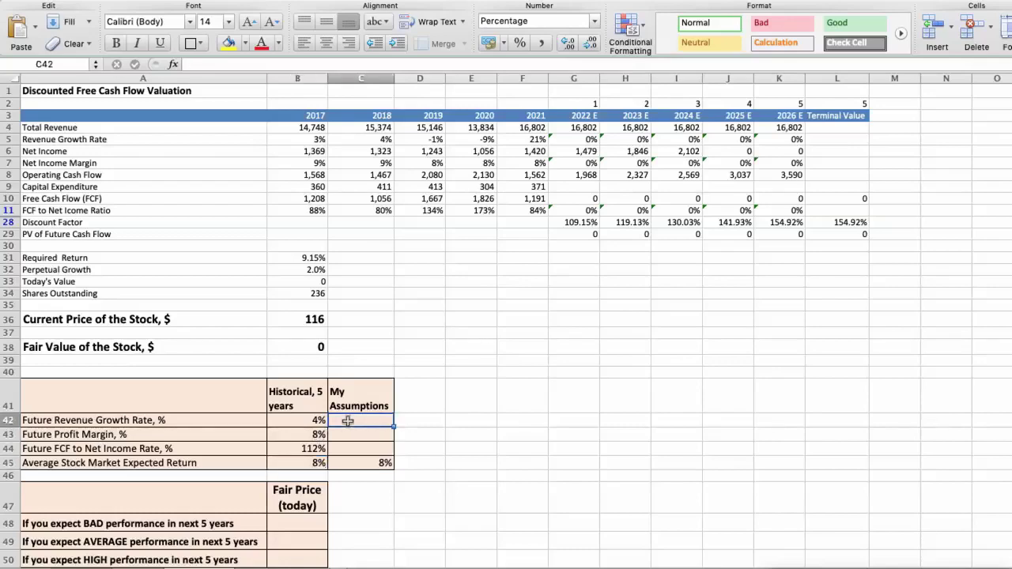
pyautogui.write('4')
pyautogui.press('Return')
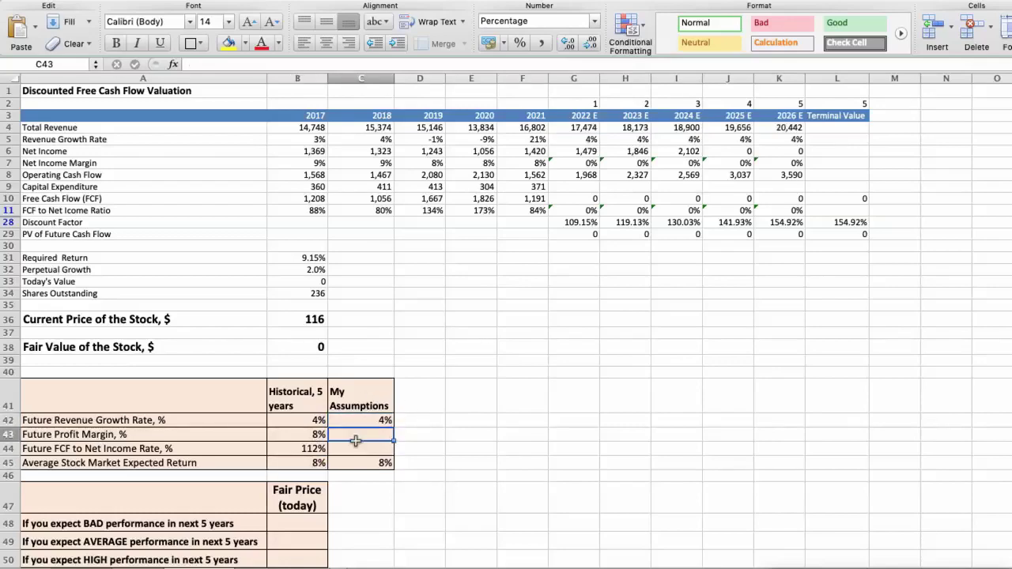
pyautogui.write('8')
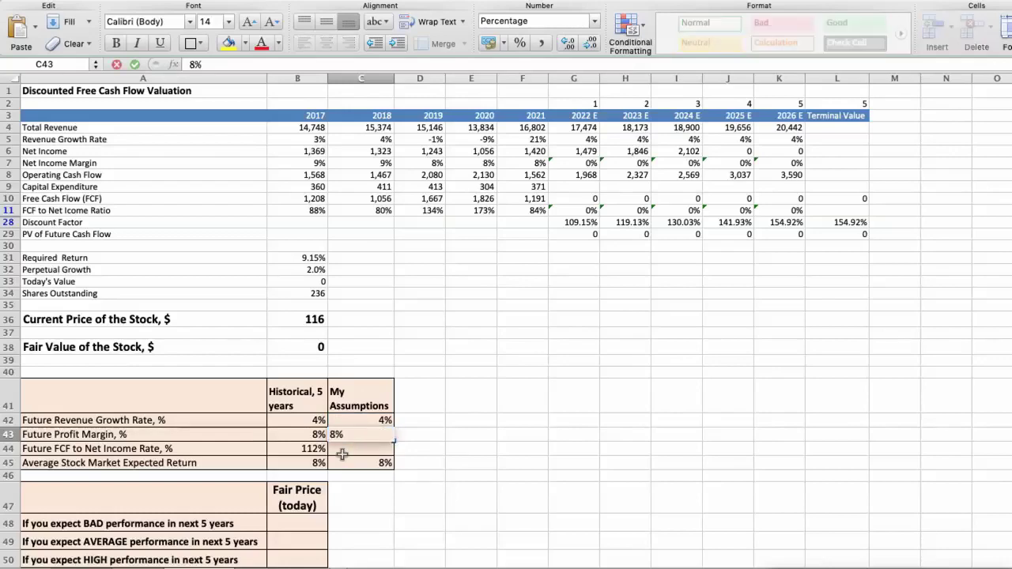
pyautogui.press('Return')
pyautogui.write('80')
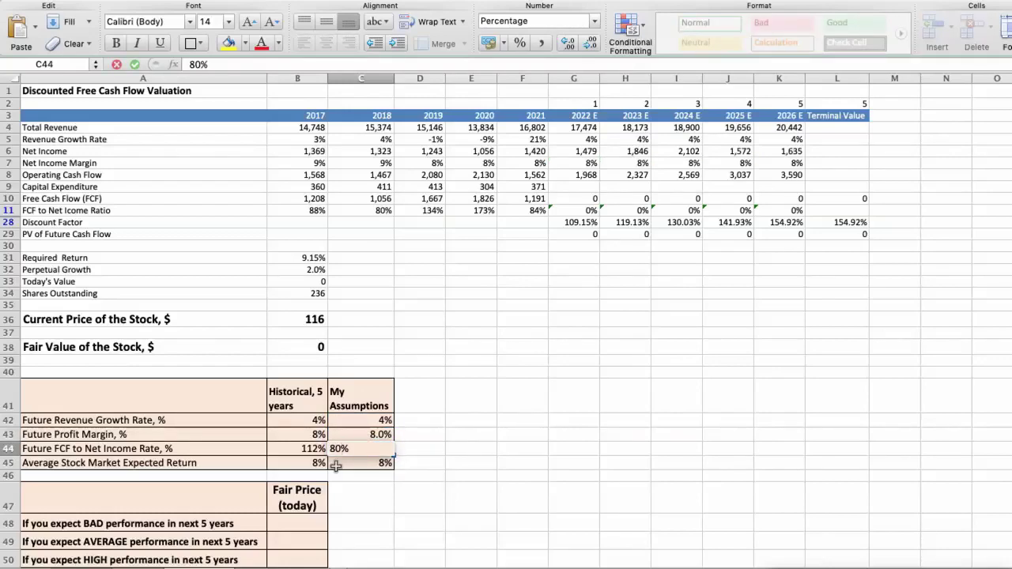
pyautogui.press('Return')
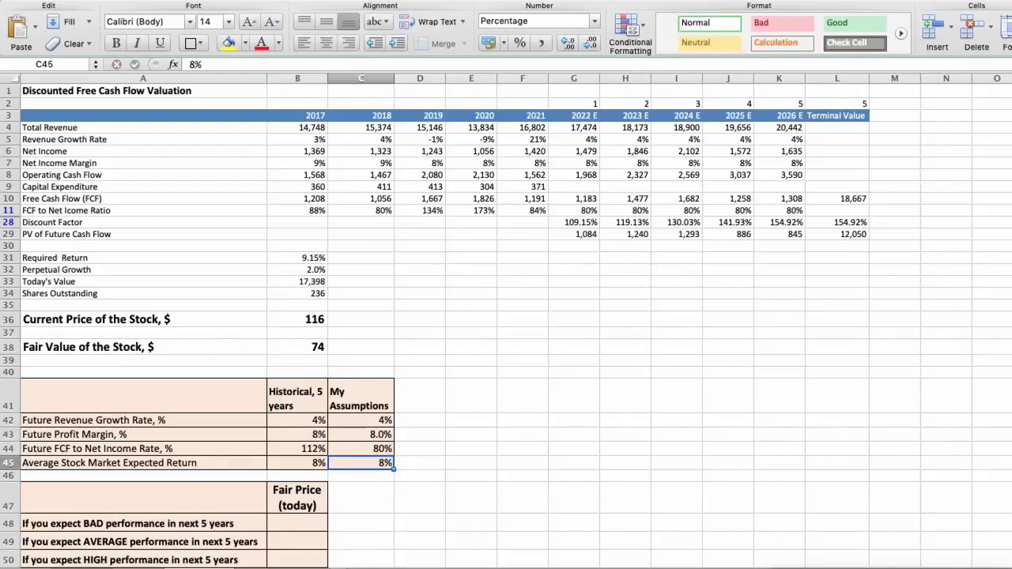
# Record the calculated fair value of the stock, 74, as today's fair price for BAD performance.
pyautogui.click(298, 346)
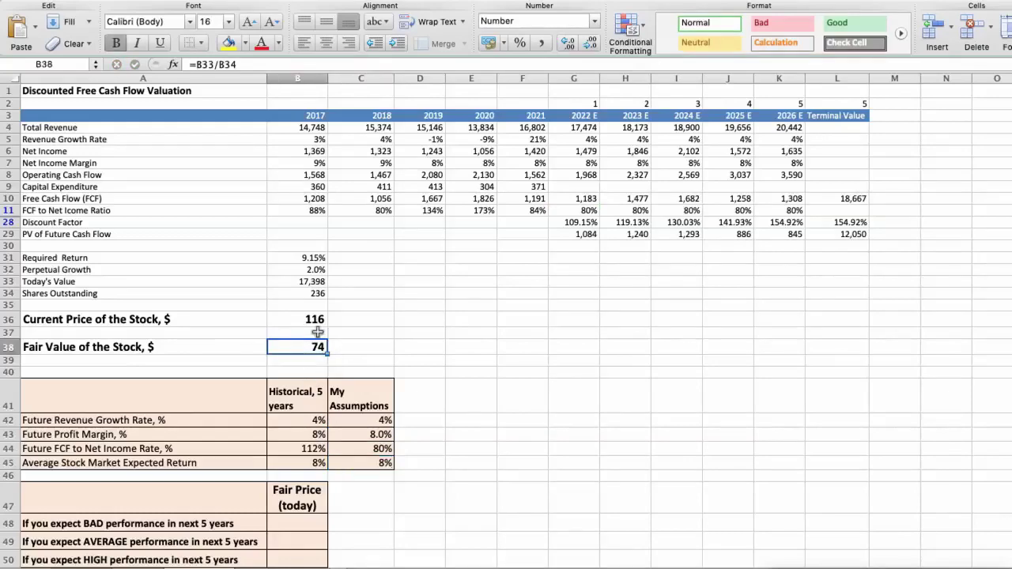
pyautogui.scroll(-2, 289, 363)
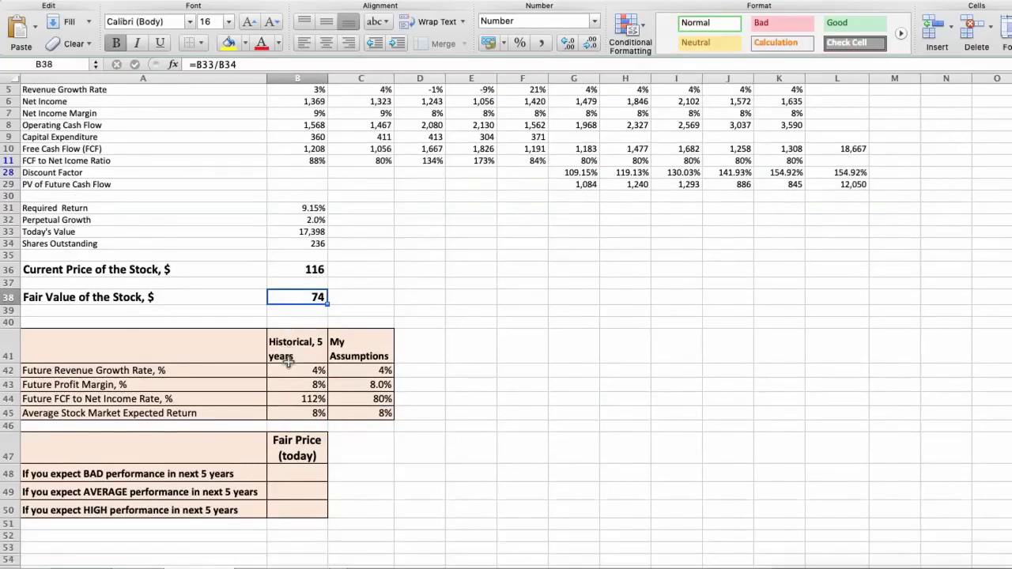
pyautogui.click(310, 474)
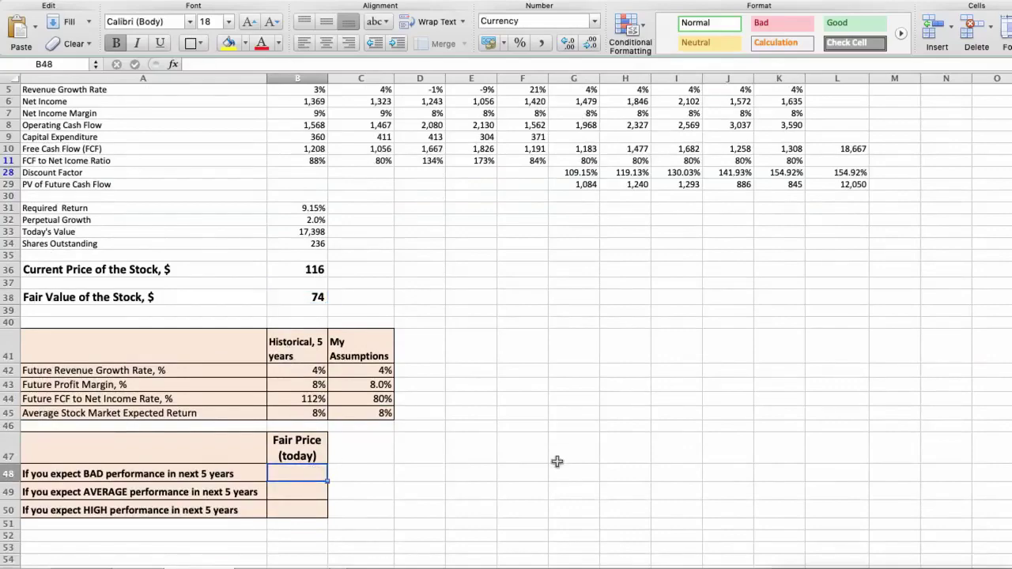
pyautogui.write('74')
pyautogui.press('Return')
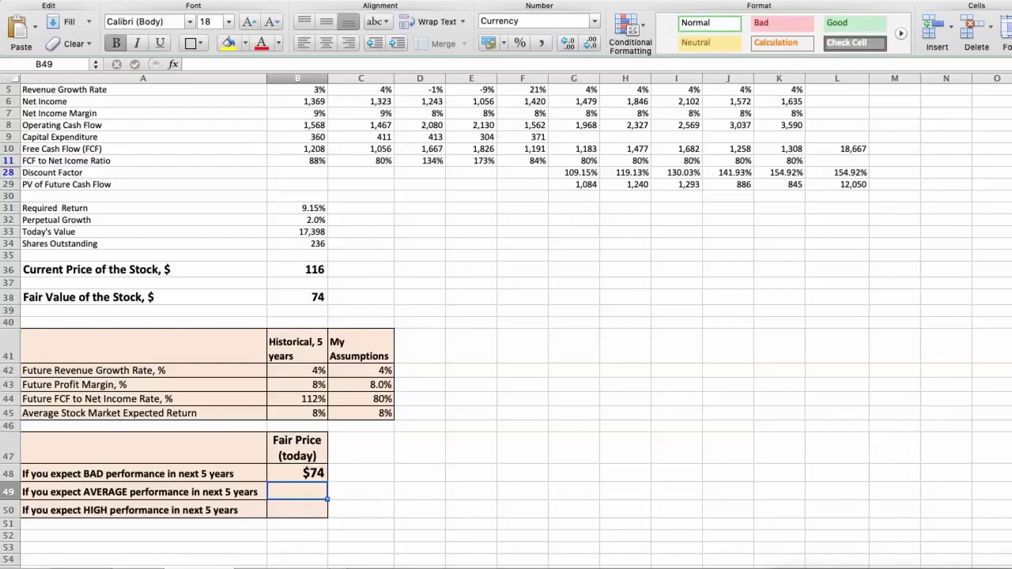
# Change My Assumptions to 5% revenue growth, 8.5% profit margin and 85% FCF to net income rate.
pyautogui.click(375, 372)
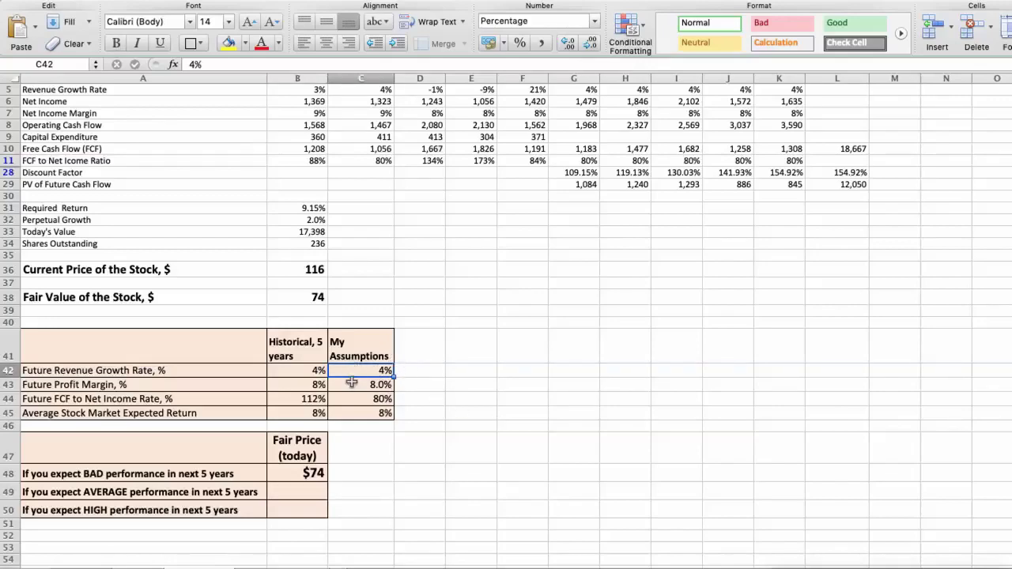
pyautogui.write('5')
pyautogui.press('Return')
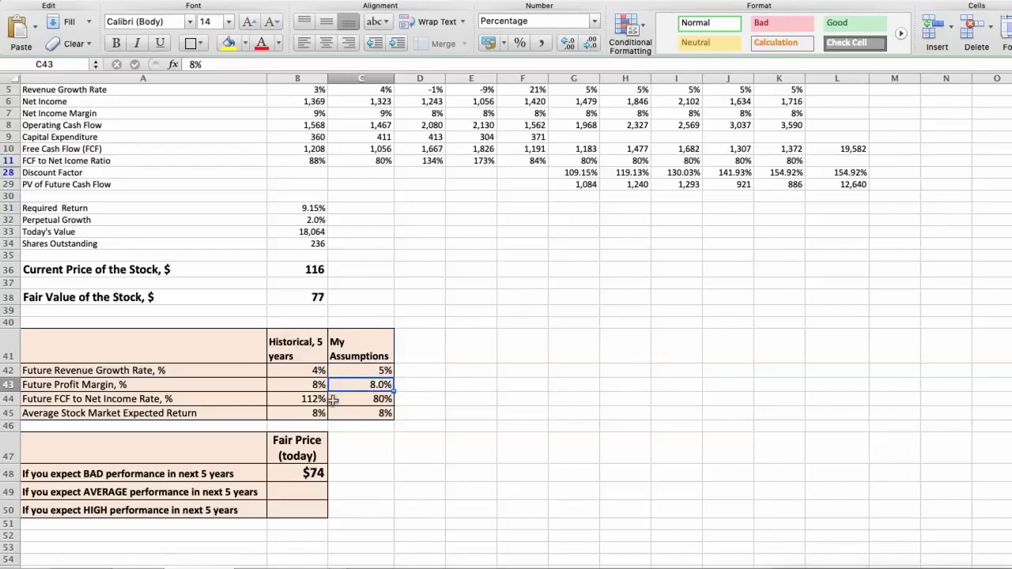
pyautogui.write('8.5')
pyautogui.press('Return')
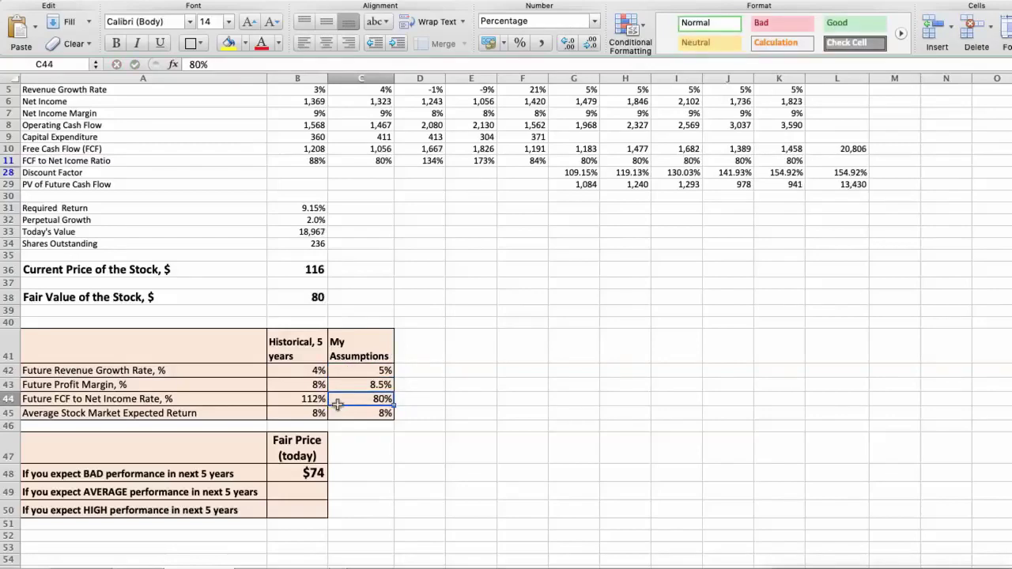
pyautogui.write('85')
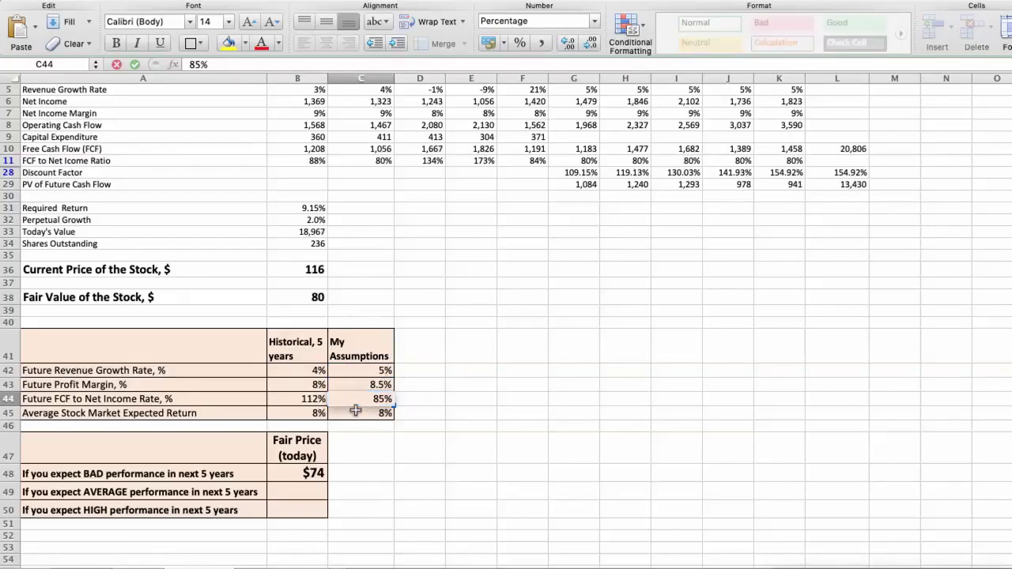
pyautogui.press('Return')
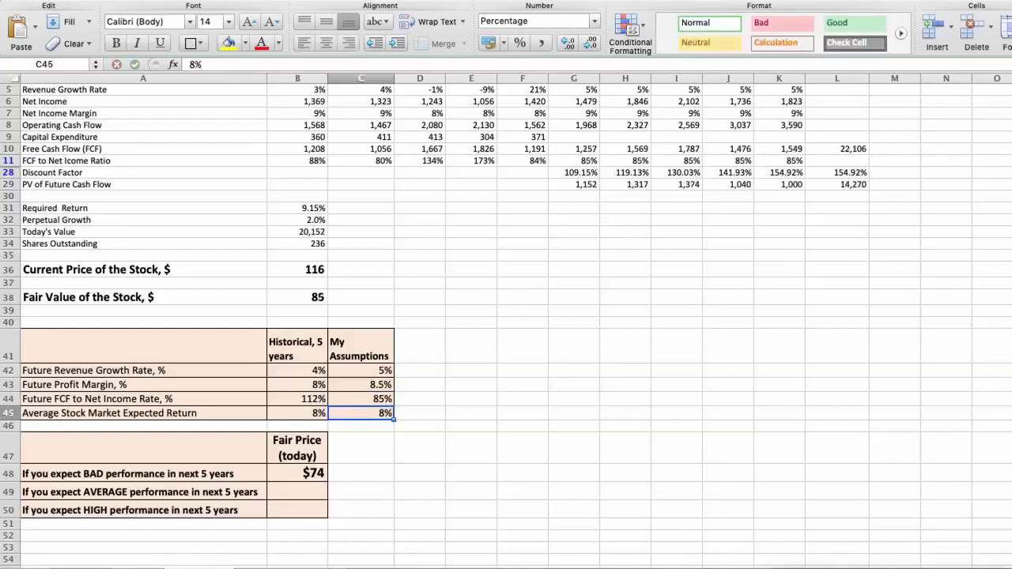
# Record the calculated fair value of the stock, 85, as today's fair price for AVERAGE performance.
pyautogui.click(286, 299)
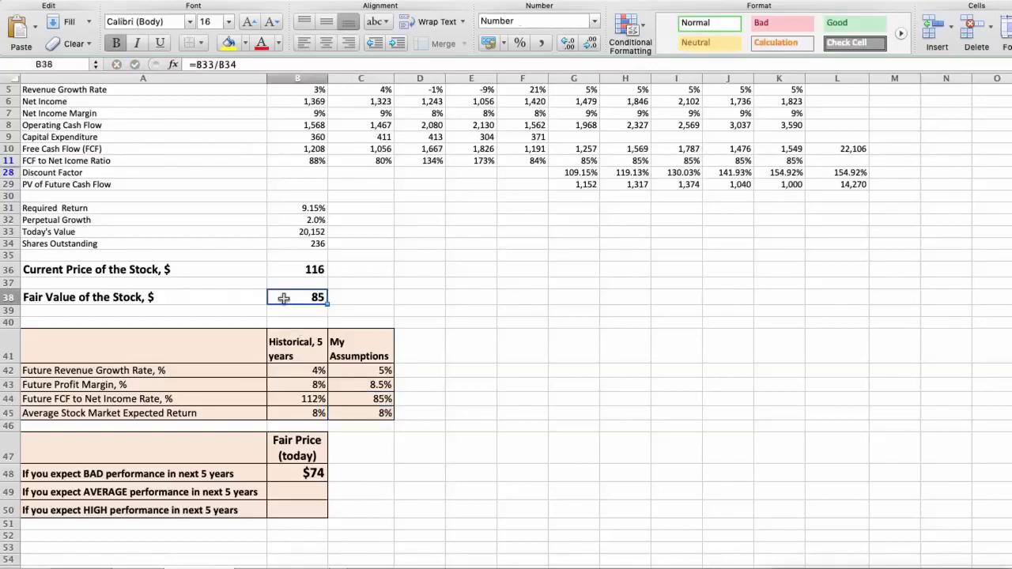
pyautogui.click(309, 490)
pyautogui.write('85')
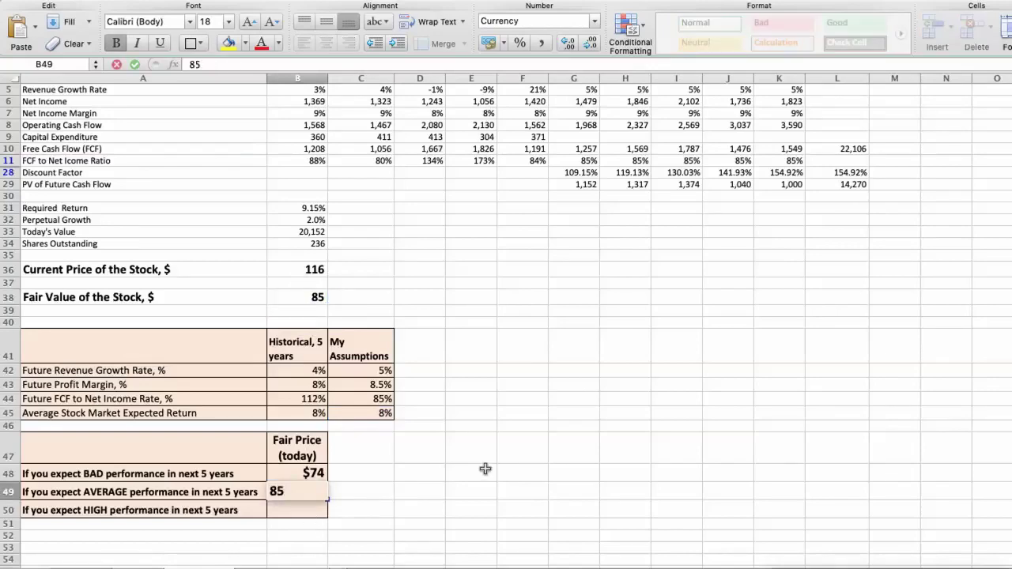
pyautogui.press('Return')
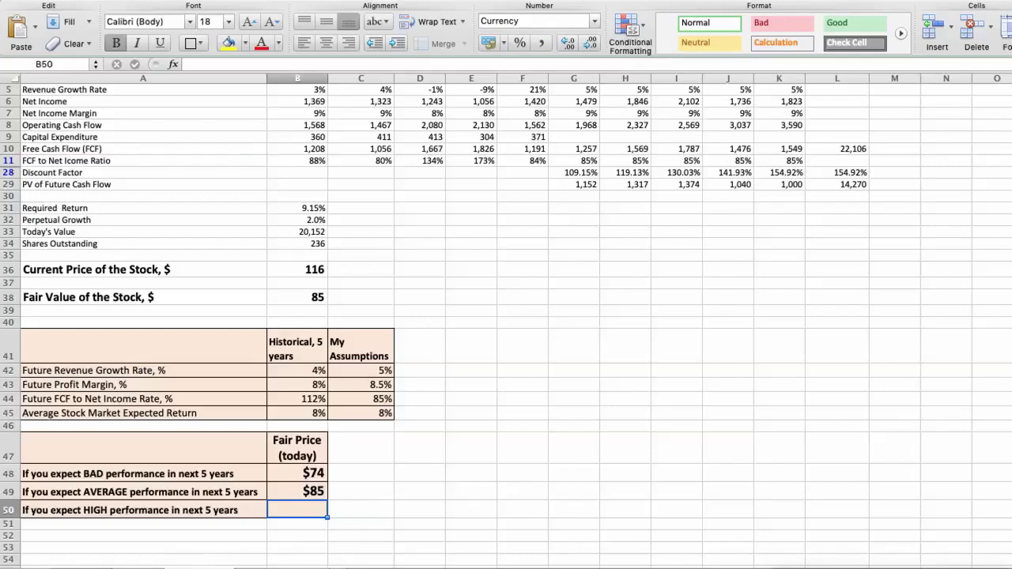
# Change My Assumptions to 6% revenue growth, 9% profit margin and 90% FCF to net income rate.
pyautogui.click(358, 371)
pyautogui.write('6%')
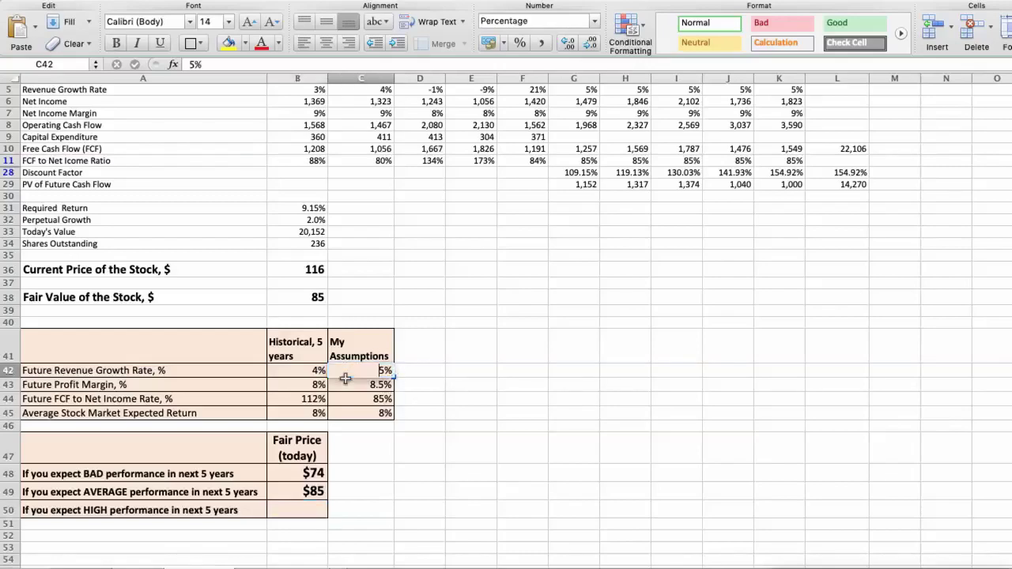
pyautogui.press('Return')
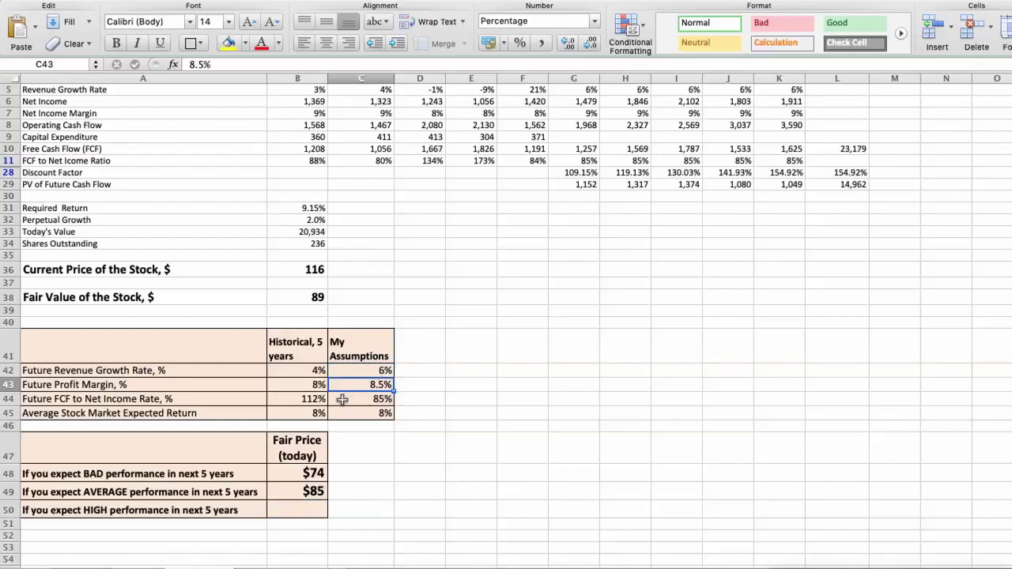
pyautogui.write('9%')
pyautogui.press('Return')
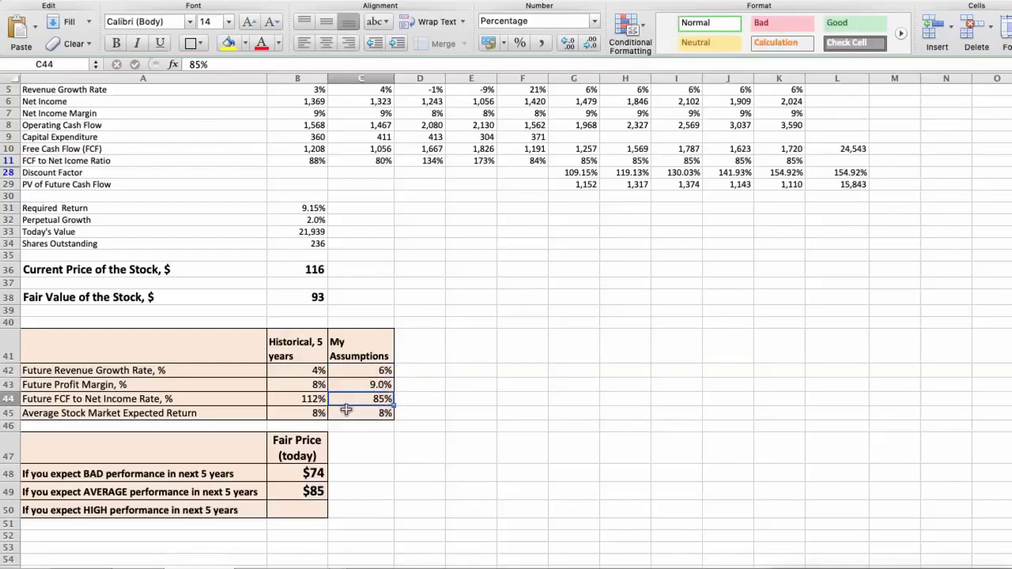
pyautogui.write('90')
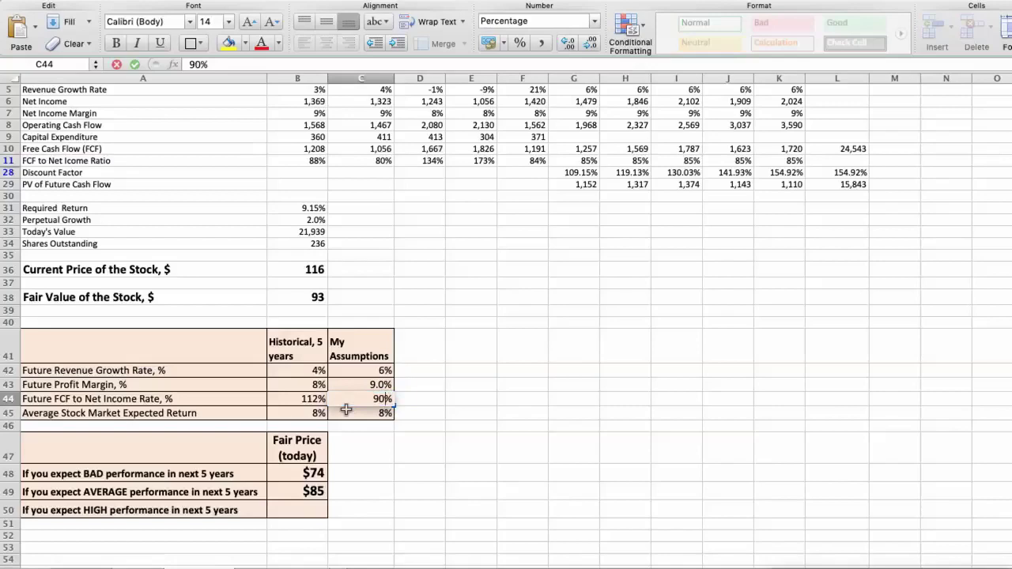
pyautogui.press('Return')
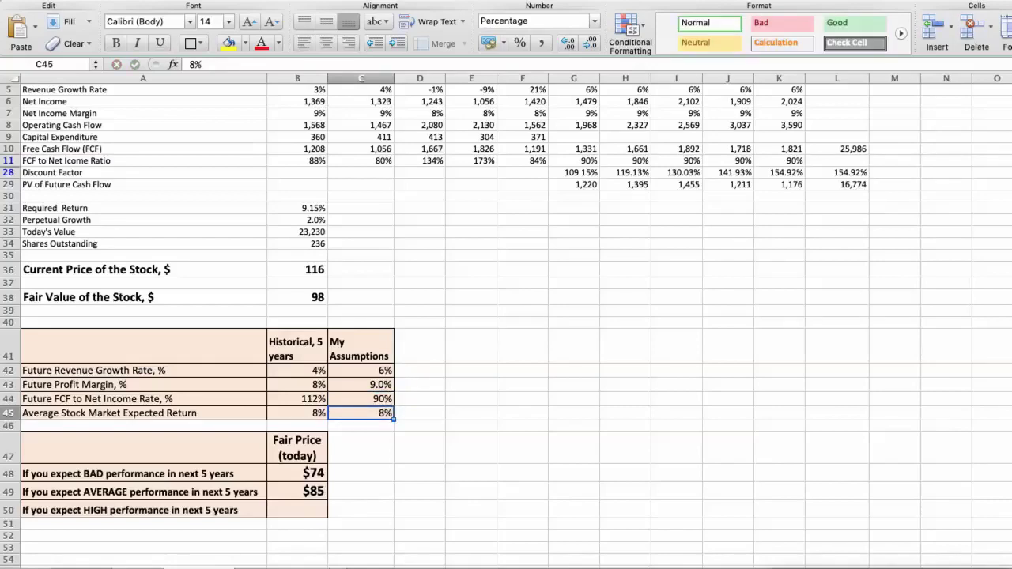
# Record the calculated fair value of the stock, 98, as today's fair price for HIGH performance.
pyautogui.click(294, 299)
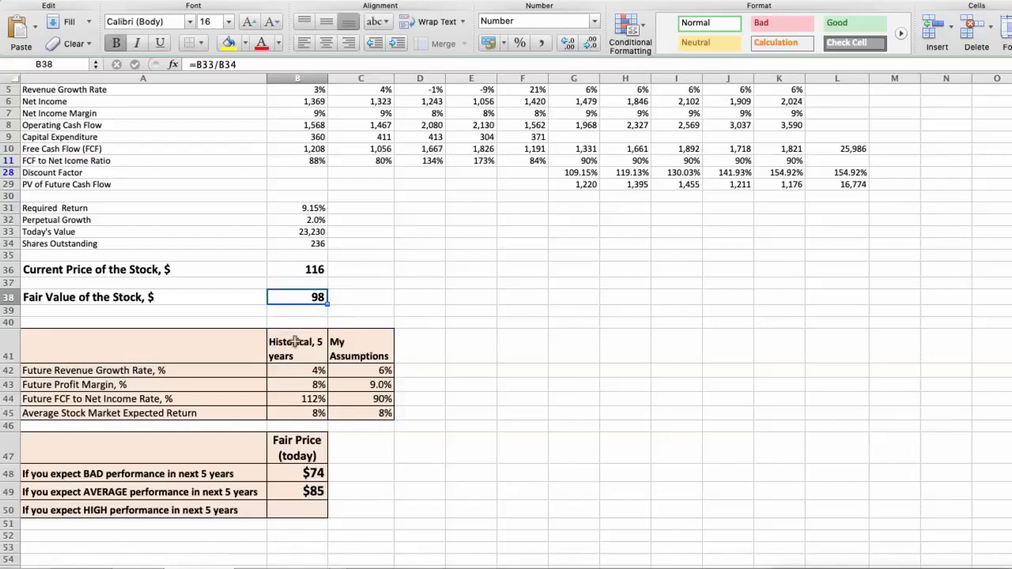
pyautogui.click(307, 508)
pyautogui.write('98')
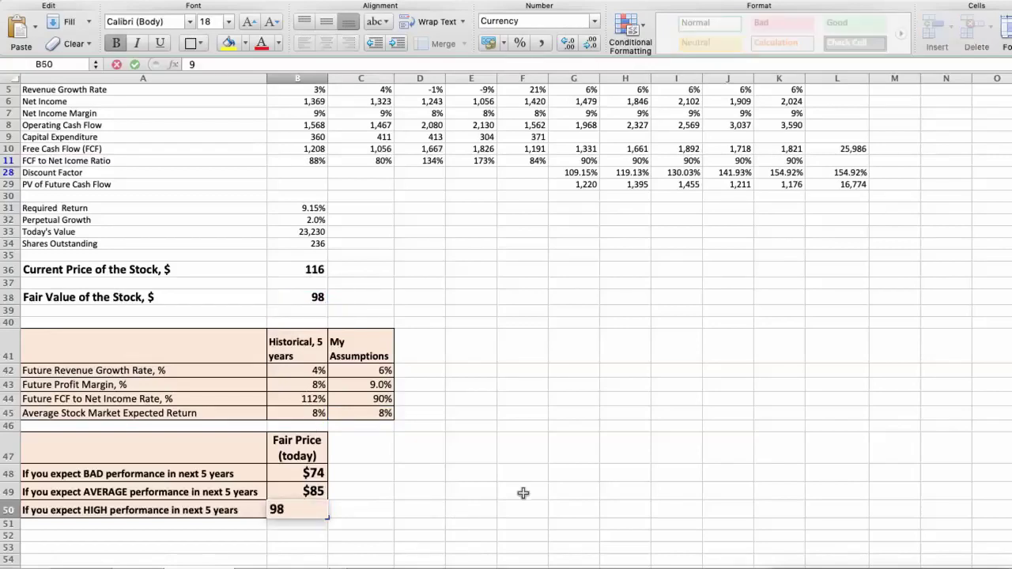
pyautogui.press('Return')
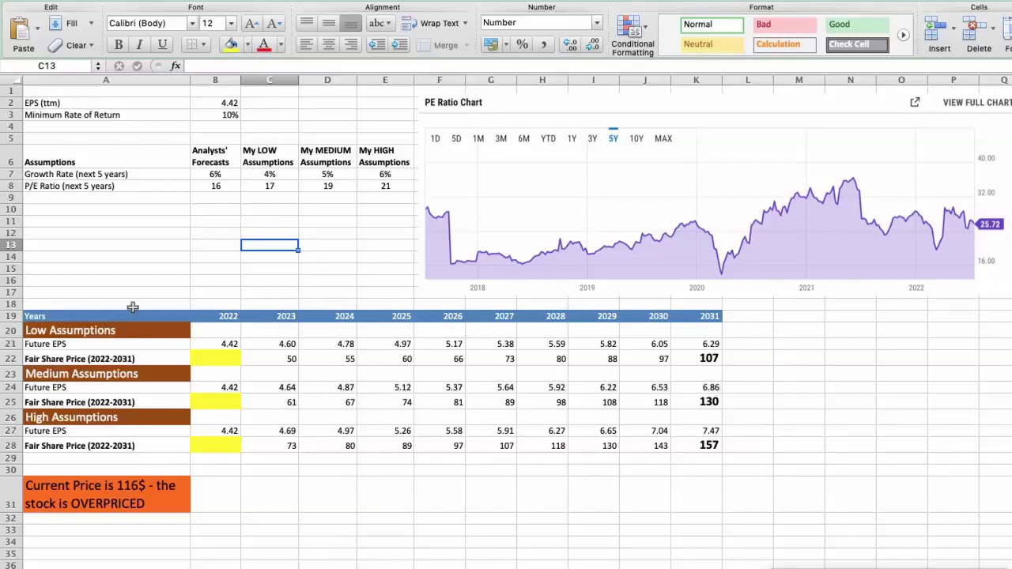
# Review the trailing EPS, the minimum rate of return, and the analysts' growth rate and P/E ratio forecasts for the next five years.
pyautogui.click(204, 104)
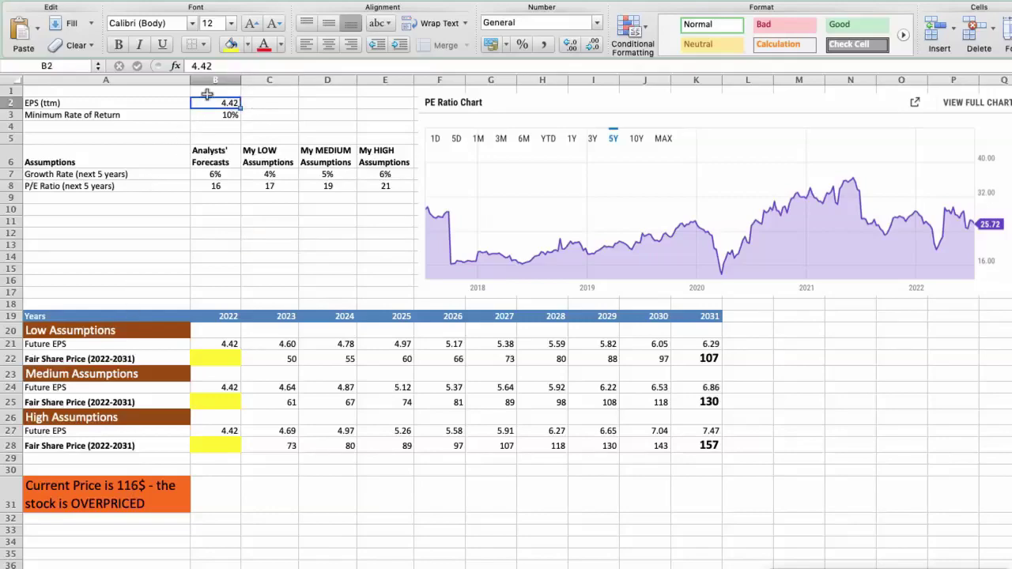
pyautogui.click(203, 113)
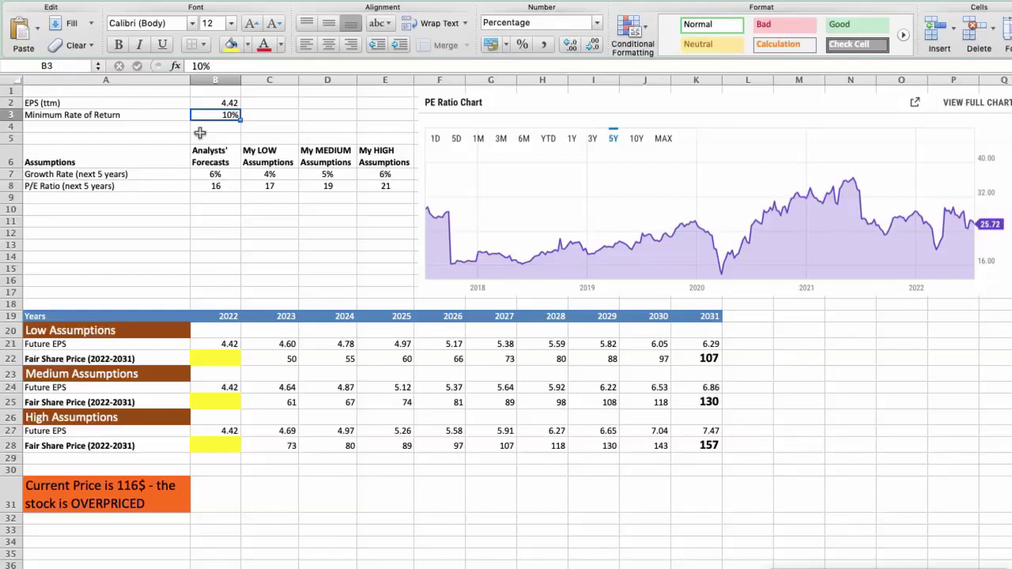
pyautogui.click(203, 174)
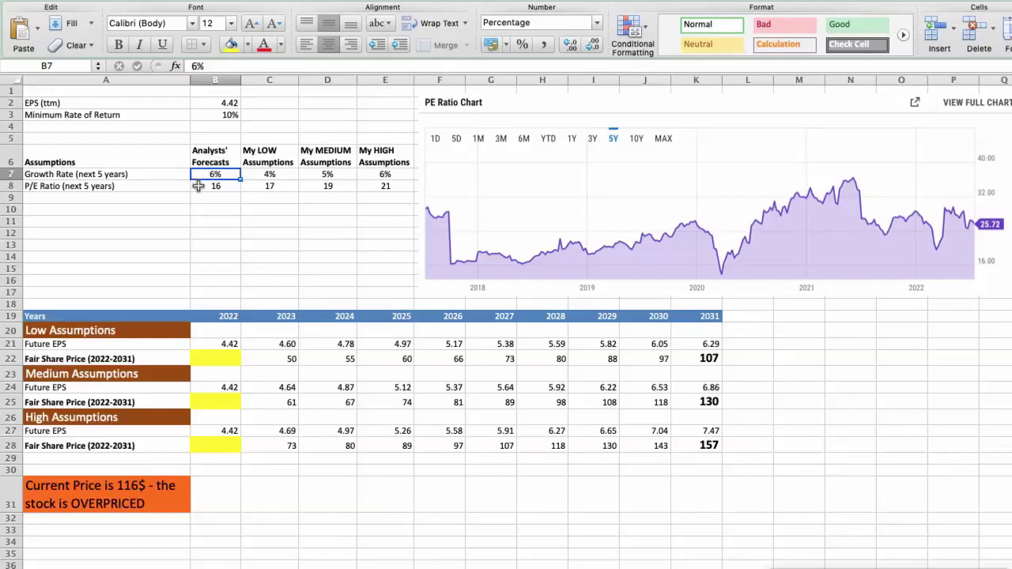
pyautogui.click(197, 186)
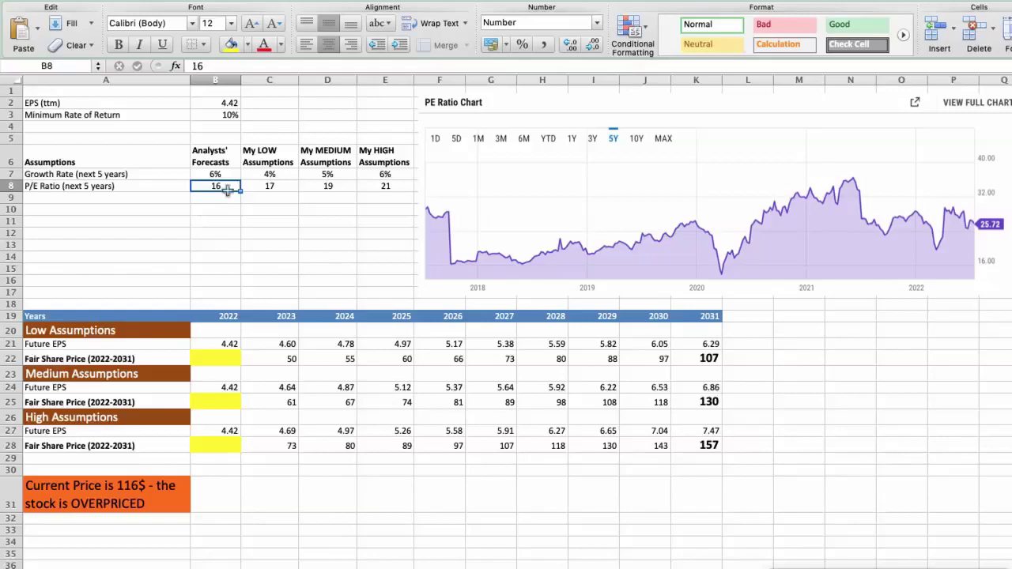
# Review the low and medium assumptions and calculate their 2022 fair share prices with =C22/(1+B3) in B22 and =C25/(1+B3) in B25.
pyautogui.click(248, 174)
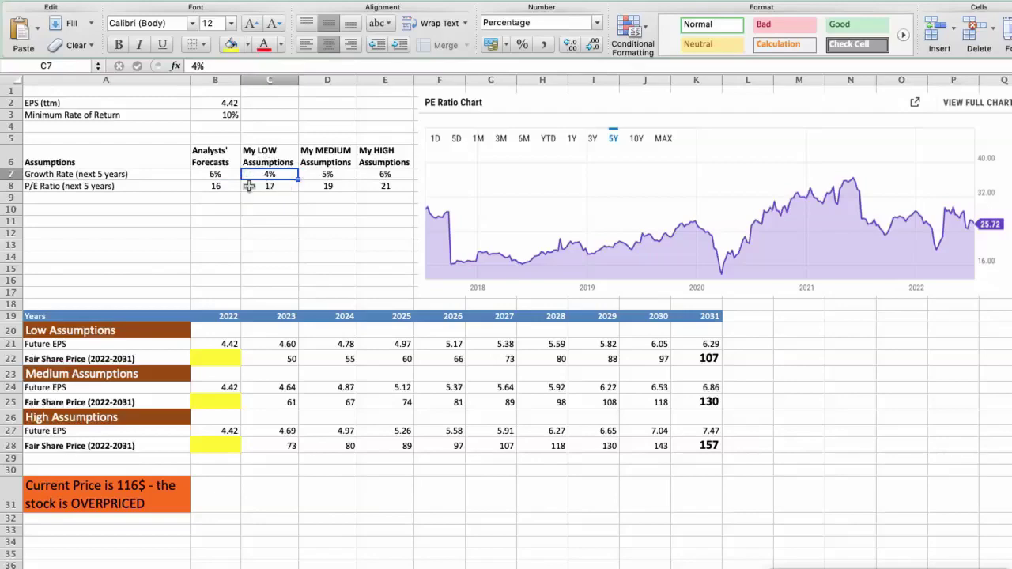
pyautogui.click(250, 187)
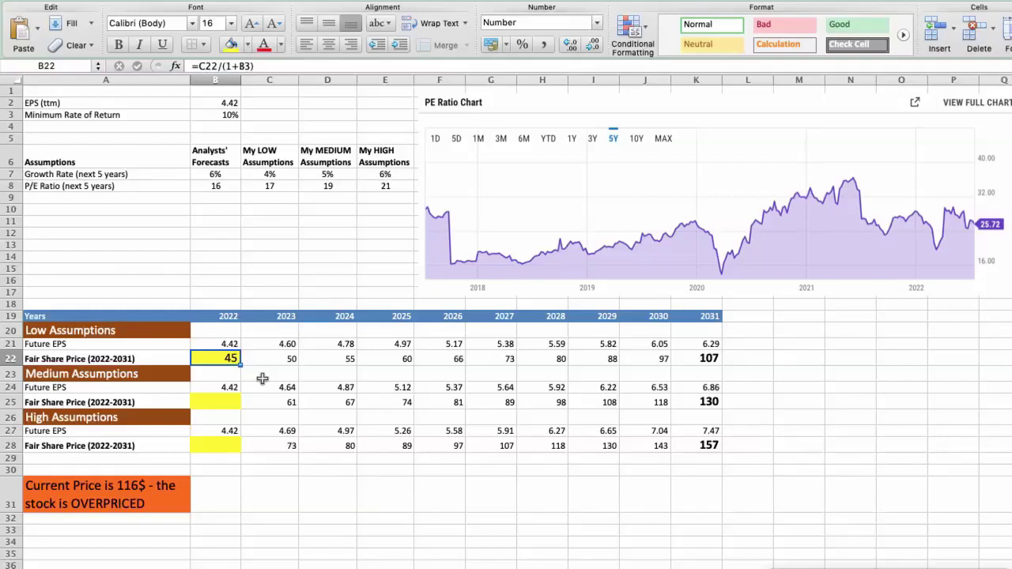
pyautogui.click(303, 175)
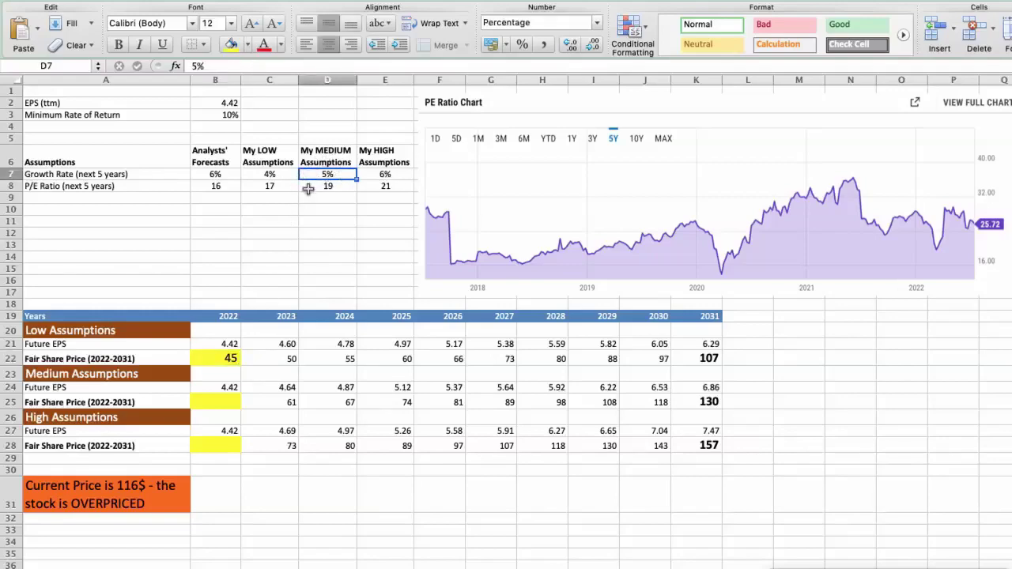
pyautogui.click(308, 187)
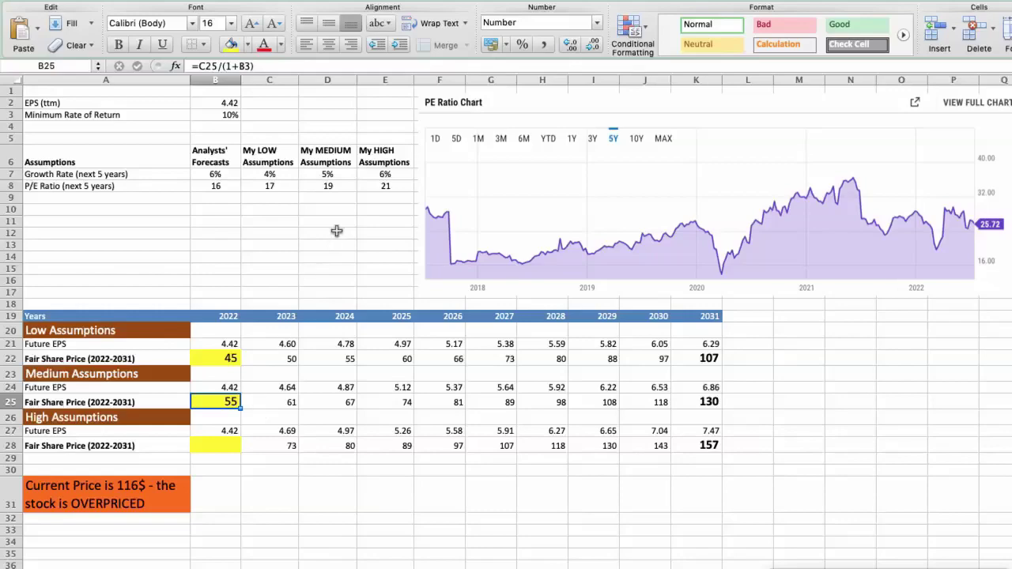
# Review the growth rate and P/E ratio for the next five years under My HIGH Assumptions.
pyautogui.click(364, 174)
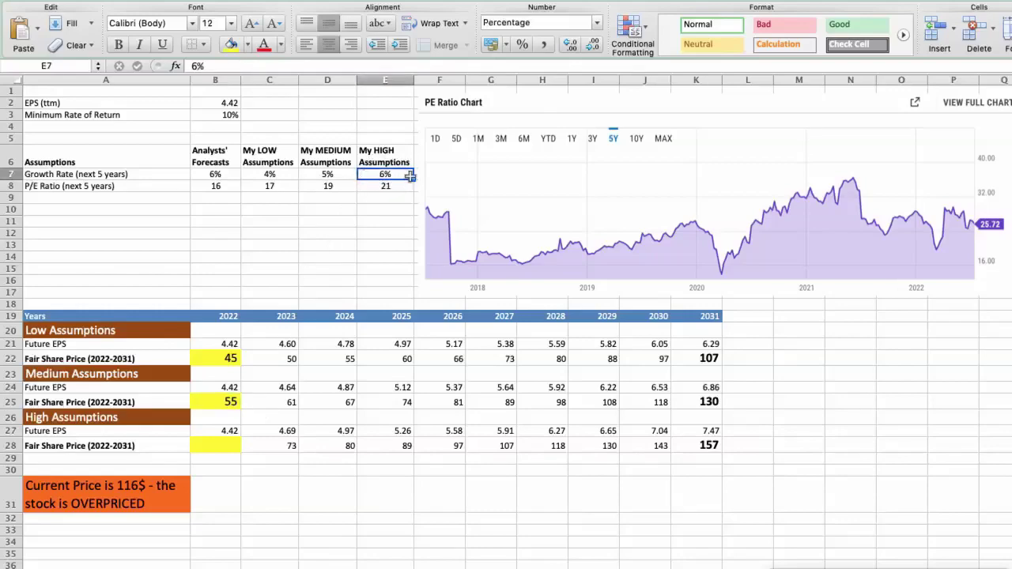
pyautogui.click(367, 186)
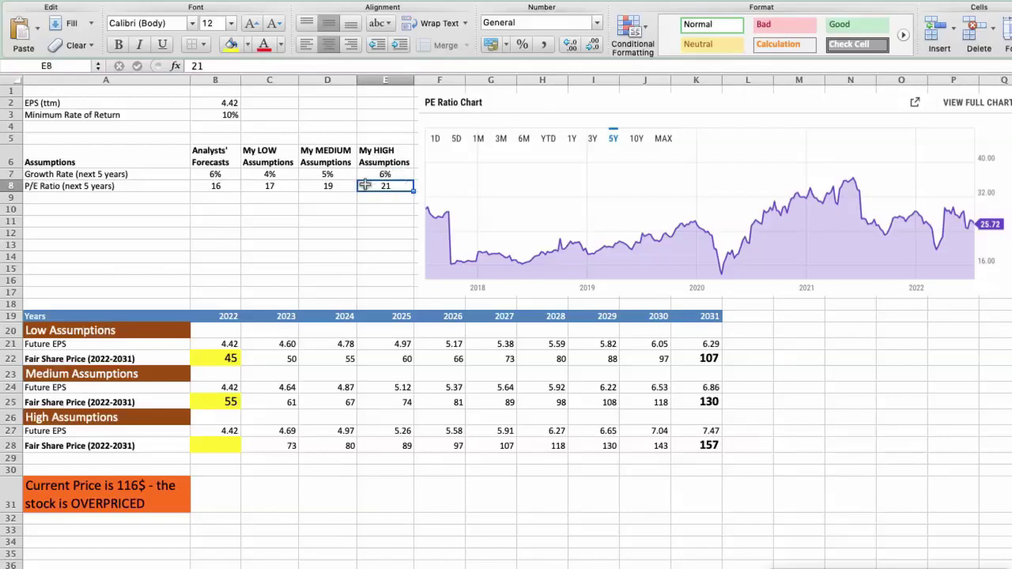